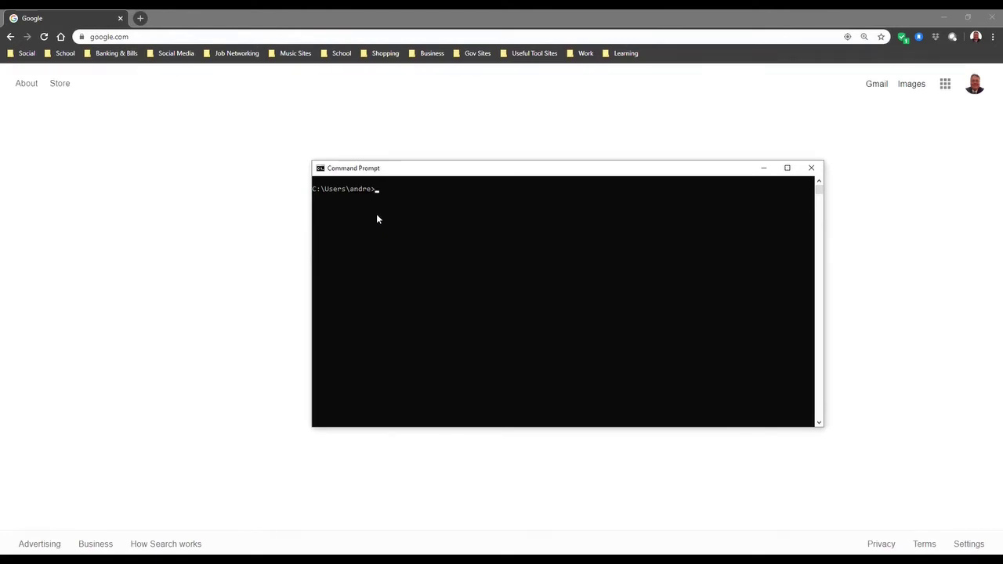
Step: Run ipconfig /all and scroll to Ethernet 4's default gateway, 192.168.0.1
{"action": "type", "text": "ipconfig /all"}
{"action": "key", "text": "Return"}
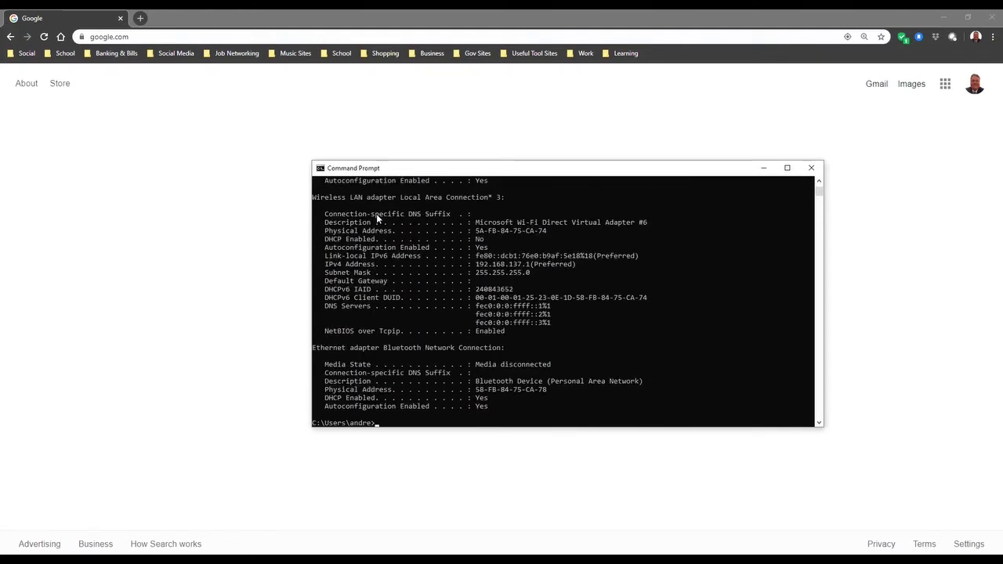
{"action": "scroll", "coordinate": [493, 335], "scroll_direction": "up", "scroll_amount": 5}
{"action": "scroll", "coordinate": [492, 333], "scroll_direction": "up", "scroll_amount": 10}
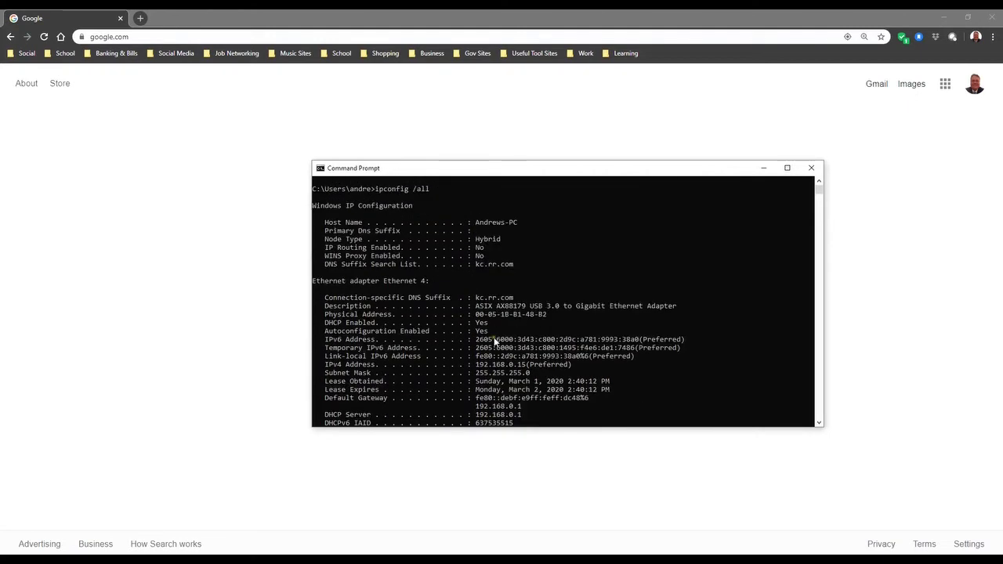
{"action": "scroll", "coordinate": [525, 288], "scroll_direction": "down", "scroll_amount": 2}
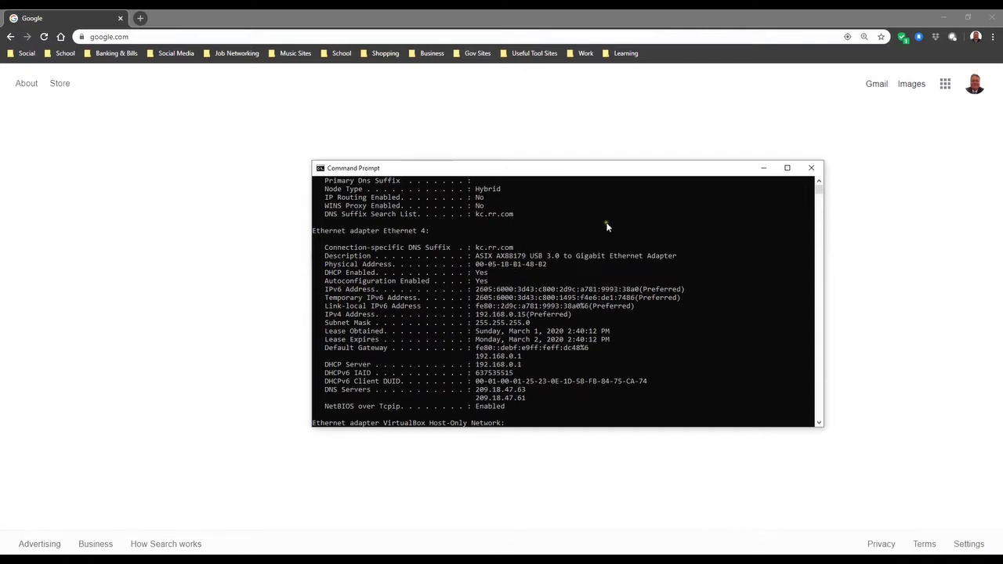
Step: Close the current console and start a fresh Command Prompt
{"action": "left_click", "coordinate": [812, 170]}
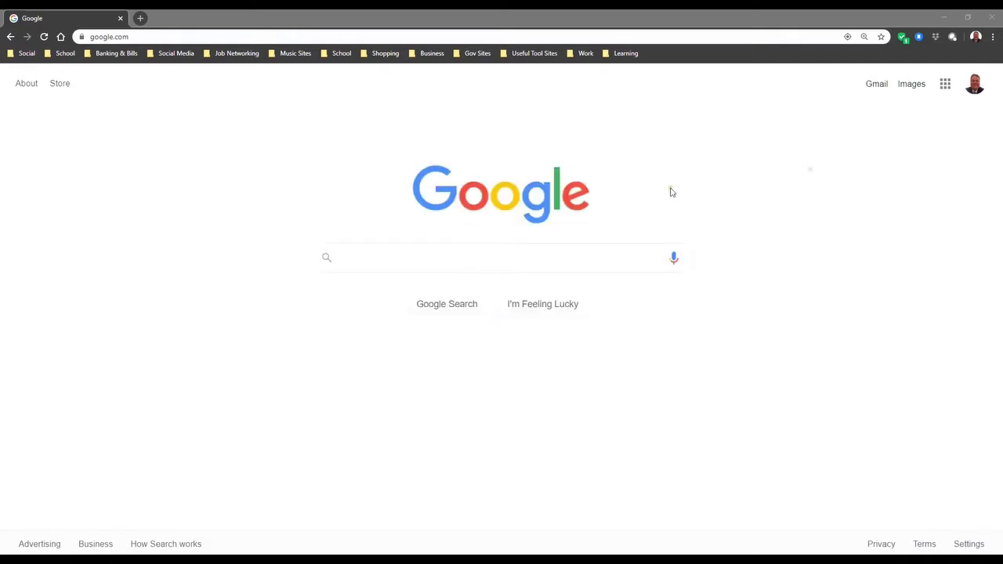
{"action": "left_click", "coordinate": [146, 34]}
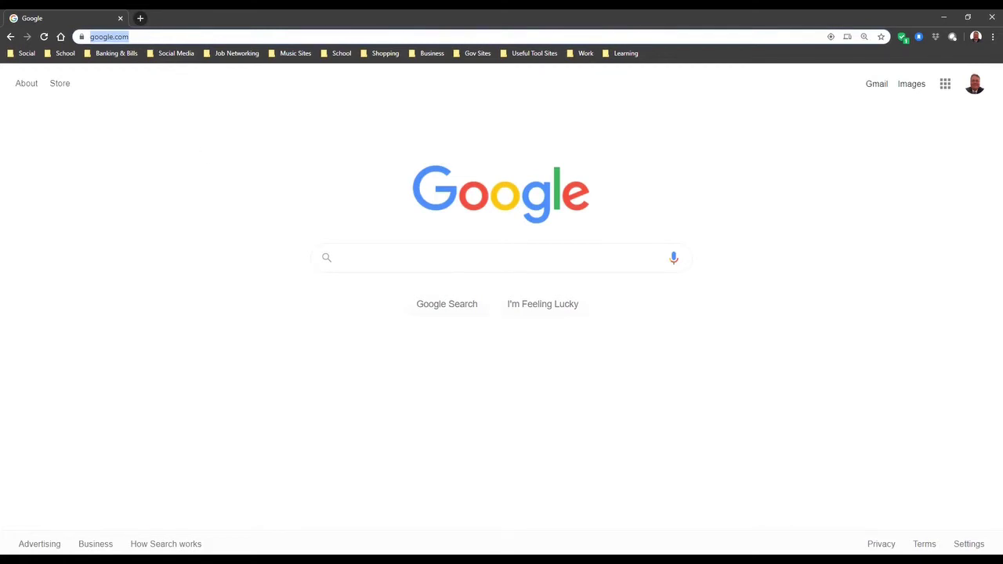
{"action": "key", "text": "super+1"}
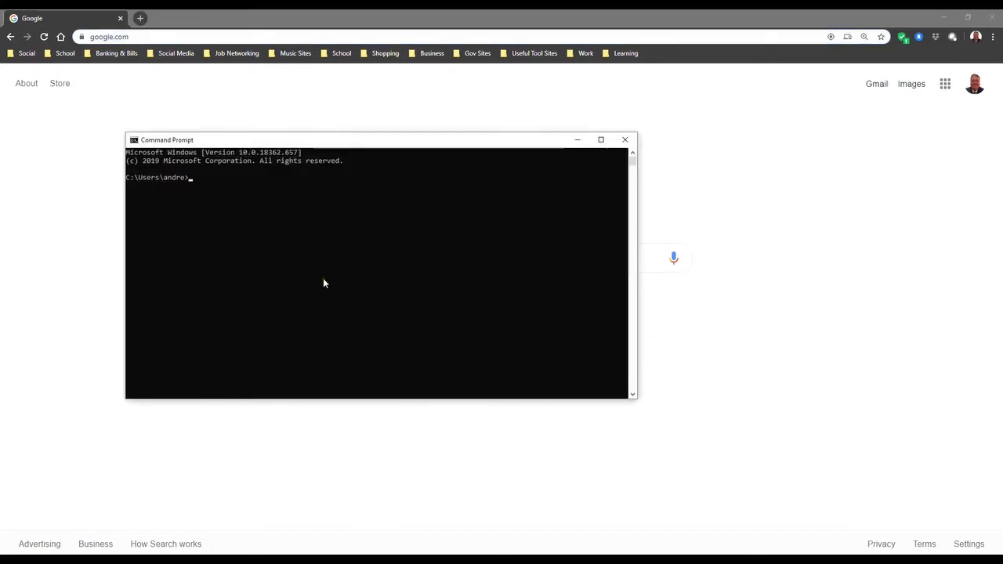
Step: Rerun ipconfig /all and scroll up to Ethernet 4's gateway 192.168.0.1
{"action": "type", "text": "ipconfig"}
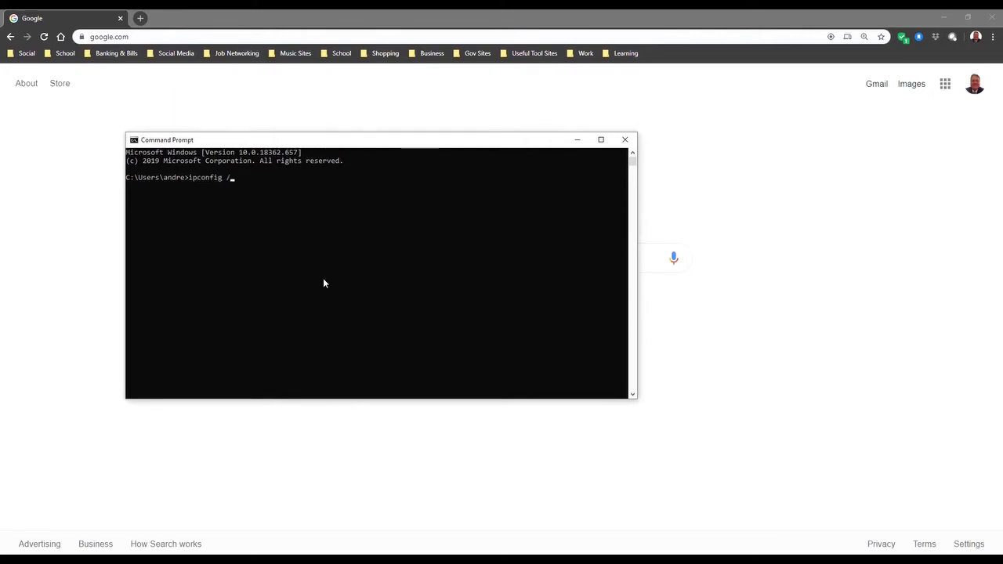
{"action": "type", "text": " /all"}
{"action": "key", "text": "Return"}
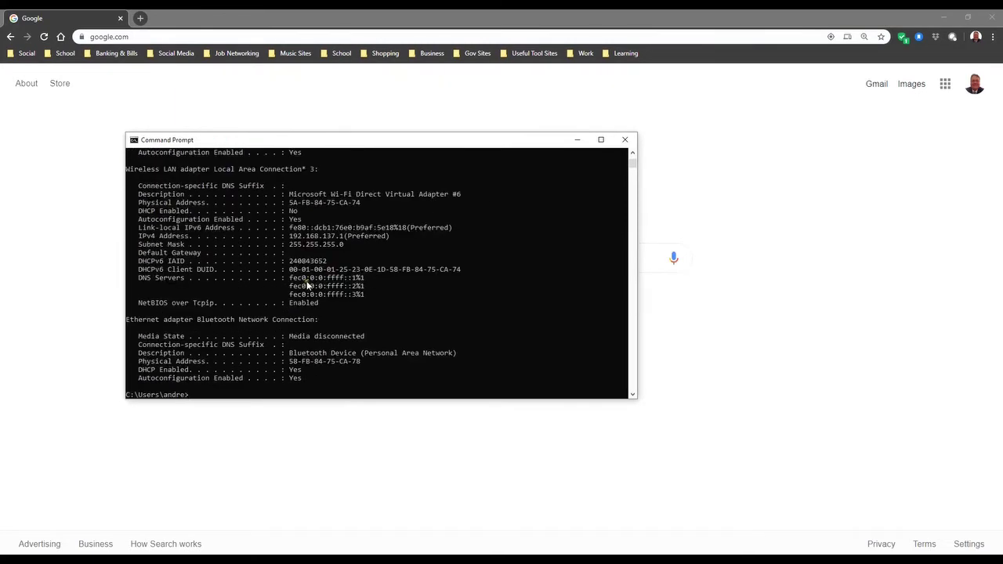
{"action": "scroll", "coordinate": [302, 339], "scroll_direction": "up", "scroll_amount": 10}
{"action": "scroll", "coordinate": [298, 337], "scroll_direction": "up", "scroll_amount": 12}
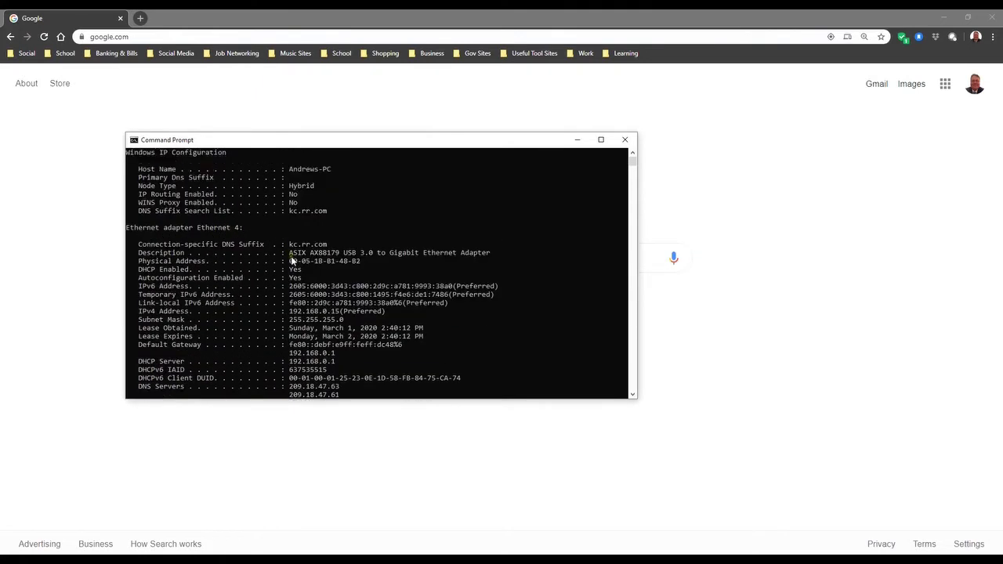
{"action": "scroll", "coordinate": [292, 258], "scroll_direction": "up", "scroll_amount": 2}
{"action": "scroll", "coordinate": [296, 274], "scroll_direction": "down", "scroll_amount": 4}
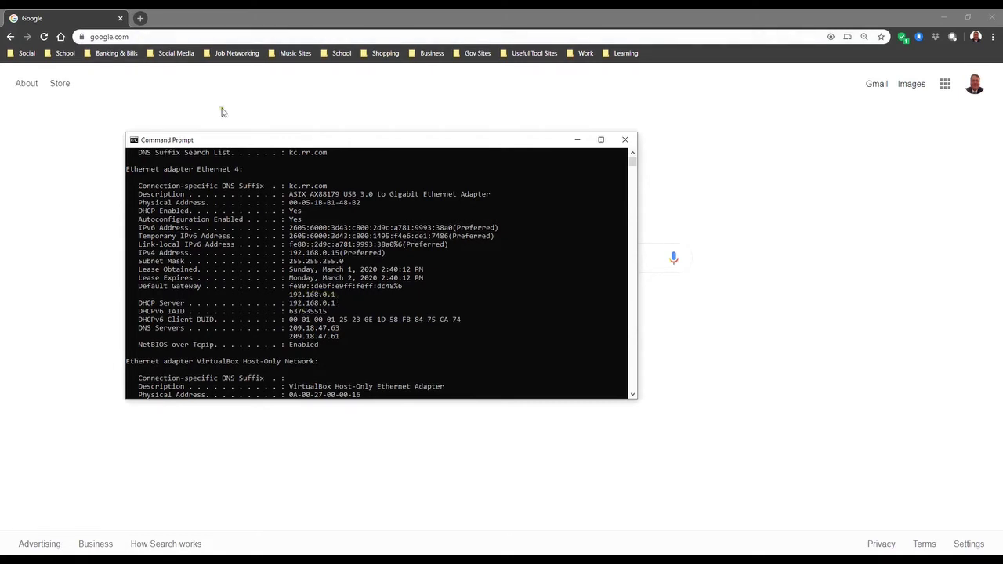
Step: Load the modem's page at 192.168.0.1 in Chrome
{"action": "left_click", "coordinate": [170, 36]}
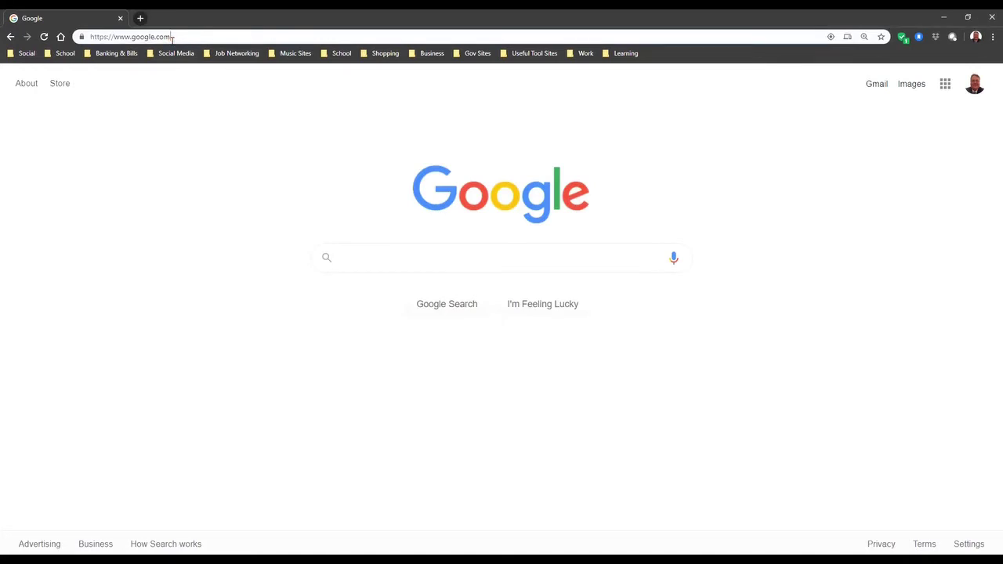
{"action": "key", "text": "BackSpace"}
{"action": "key", "text": "BackSpace"}
{"action": "key", "text": "BackSpace"}
{"action": "key", "text": "BackSpace"}
{"action": "key", "text": "BackSpace"}
{"action": "key", "text": "BackSpace"}
{"action": "key", "text": "BackSpace"}
{"action": "key", "text": "BackSpace"}
{"action": "key", "text": "BackSpace"}
{"action": "key", "text": "BackSpace"}
{"action": "key", "text": "BackSpace"}
{"action": "key", "text": "BackSpace"}
{"action": "key", "text": "BackSpace"}
{"action": "key", "text": "BackSpace"}
{"action": "key", "text": "BackSpace"}
{"action": "key", "text": "BackSpace"}
{"action": "key", "text": "BackSpace"}
{"action": "key", "text": "BackSpace"}
{"action": "key", "text": "BackSpace"}
{"action": "key", "text": "BackSpace"}
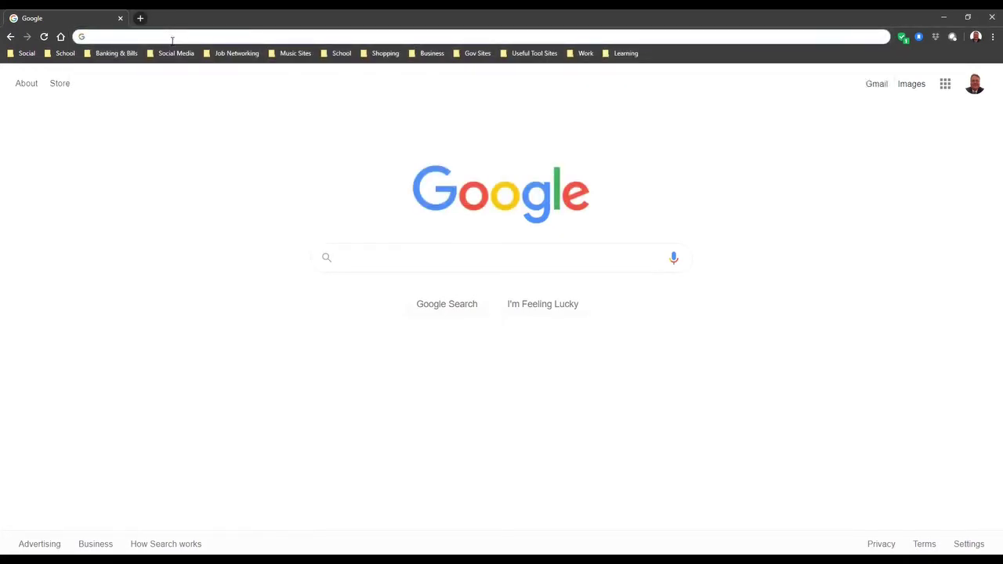
{"action": "type", "text": "192"}
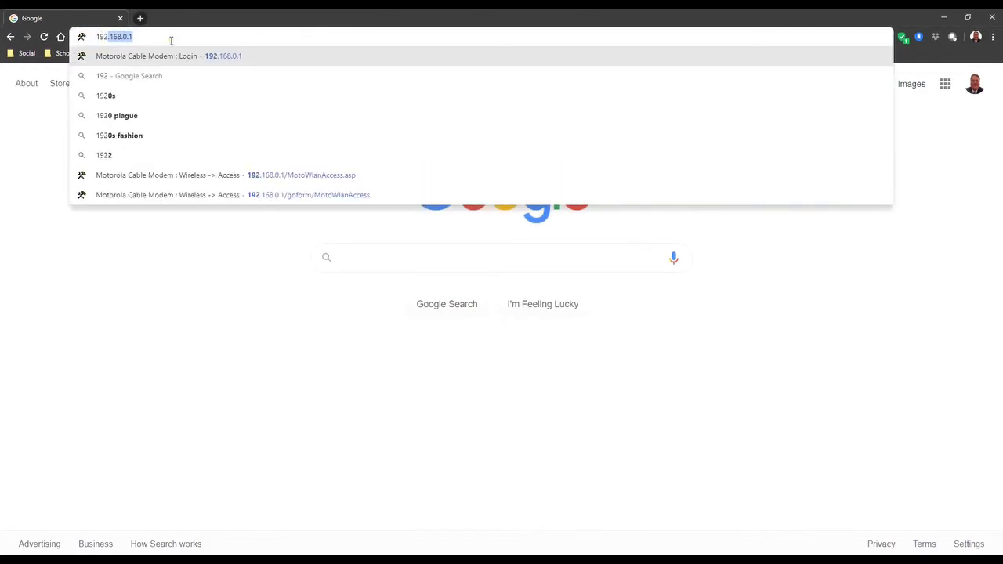
{"action": "type", "text": ".168.0.1"}
{"action": "key", "text": "Return"}
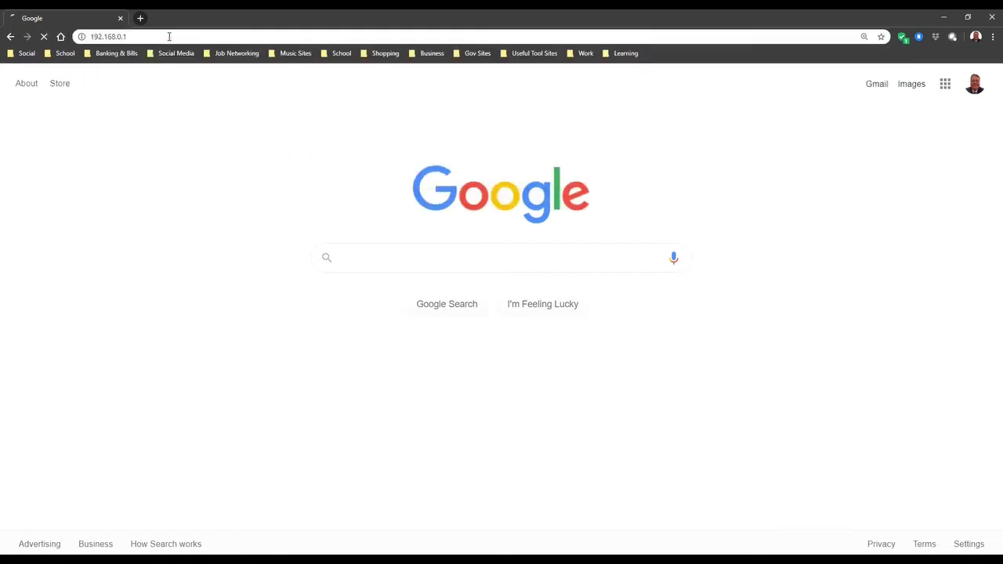
Step: Sign in to the modem with the login username and password
{"action": "left_click", "coordinate": [483, 236]}
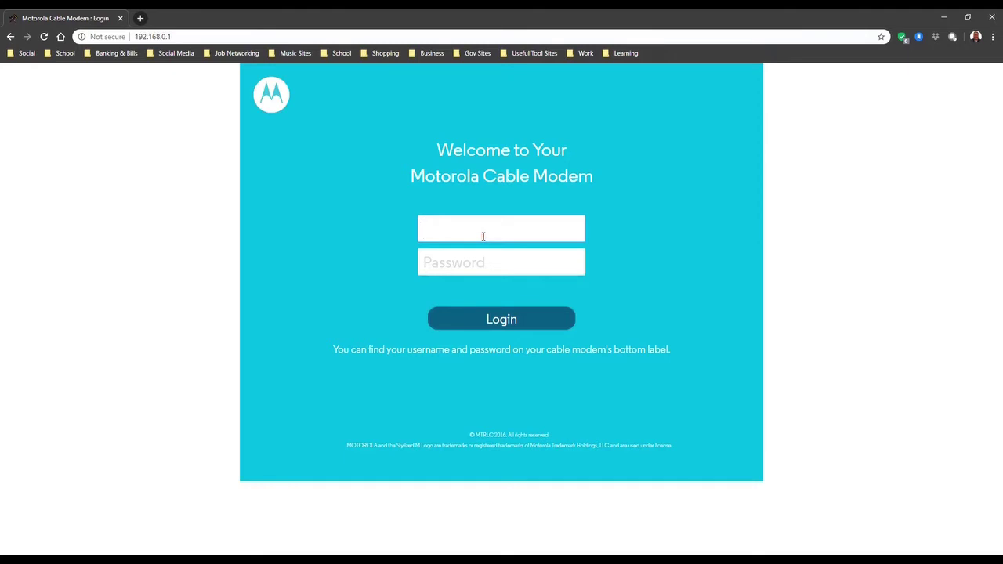
{"action": "type", "text": "admin"}
{"action": "key", "text": "Tab"}
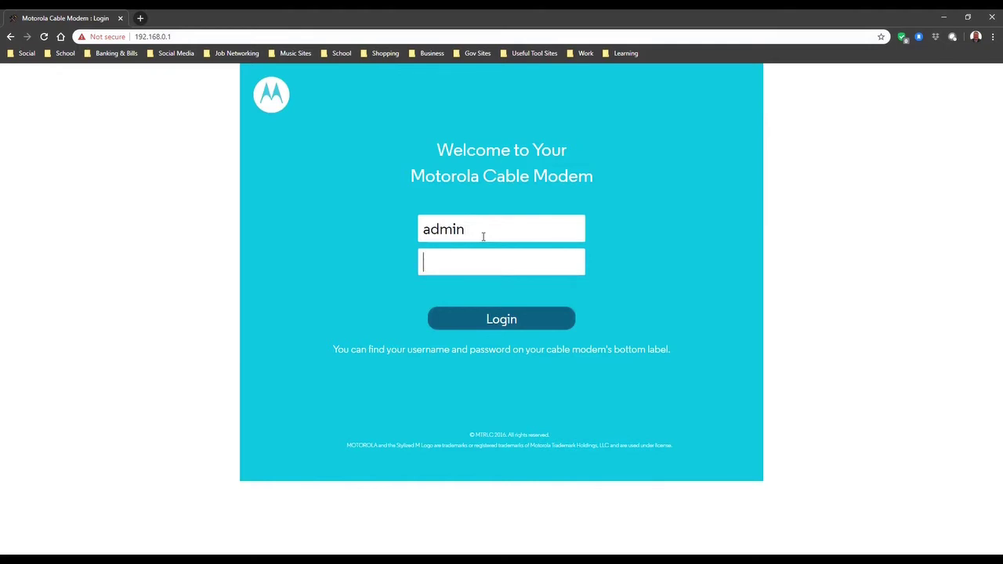
{"action": "type", "text": "motorola"}
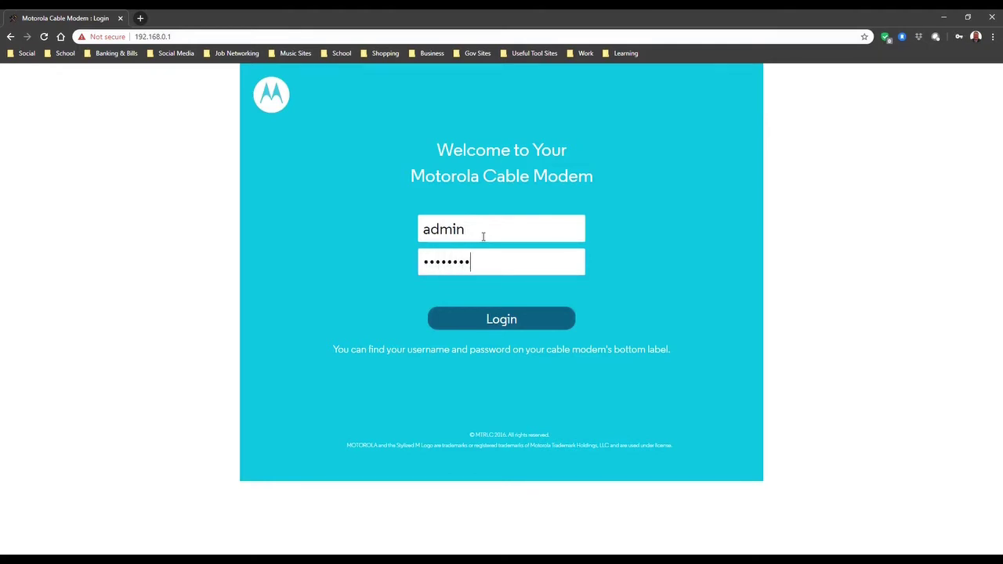
{"action": "key", "text": "Return"}
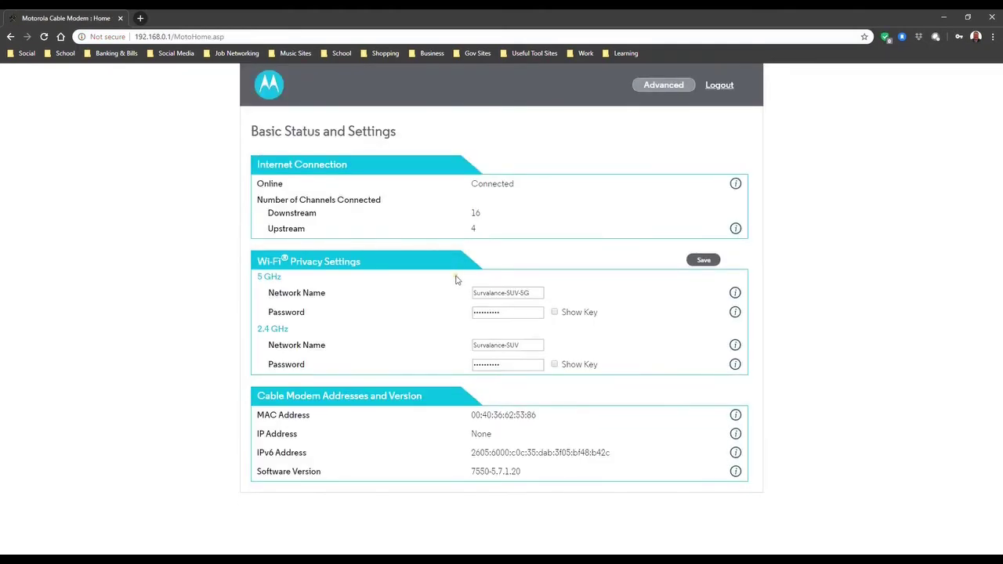
Step: Go to Advanced > Wireless > Access, view the 2.4 GHz tab, then return to 5 GHz
{"action": "left_click", "coordinate": [665, 85]}
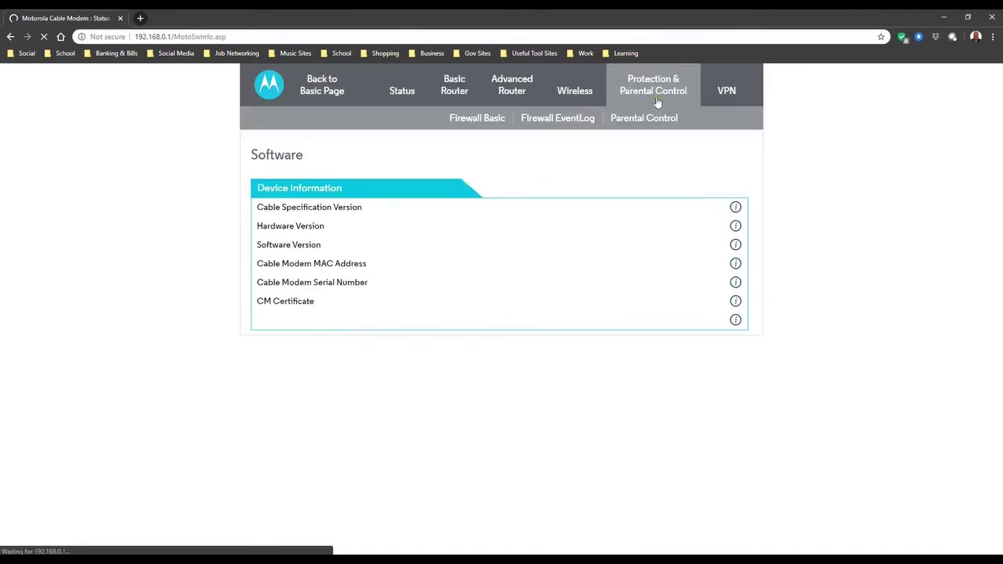
{"action": "mouse_move", "coordinate": [571, 90]}
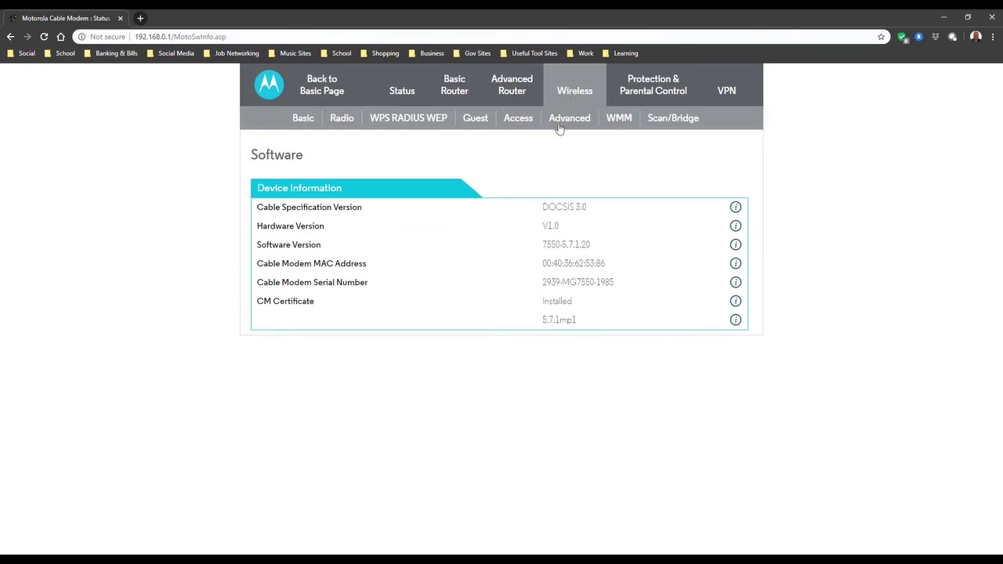
{"action": "left_click", "coordinate": [525, 118]}
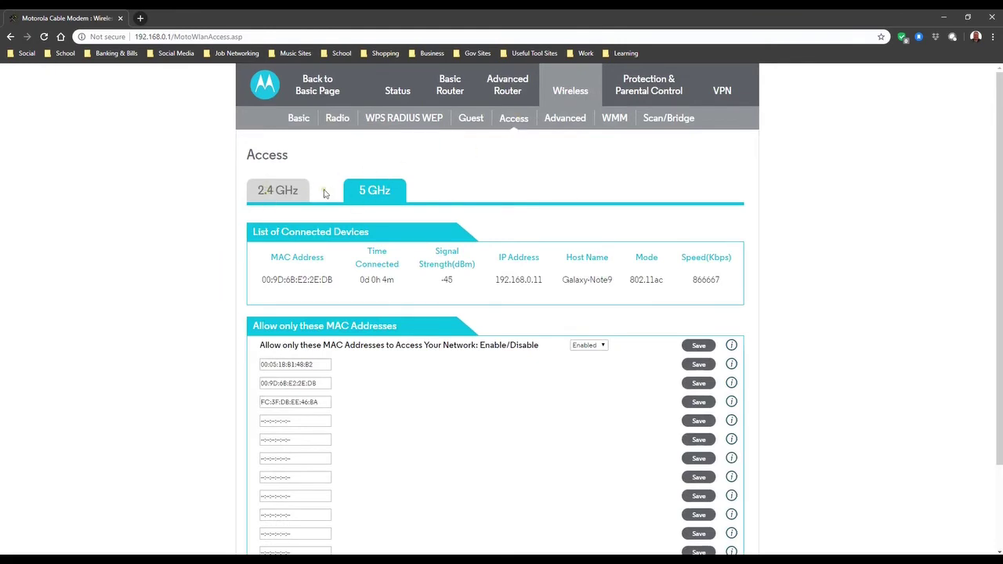
{"action": "left_click", "coordinate": [287, 194]}
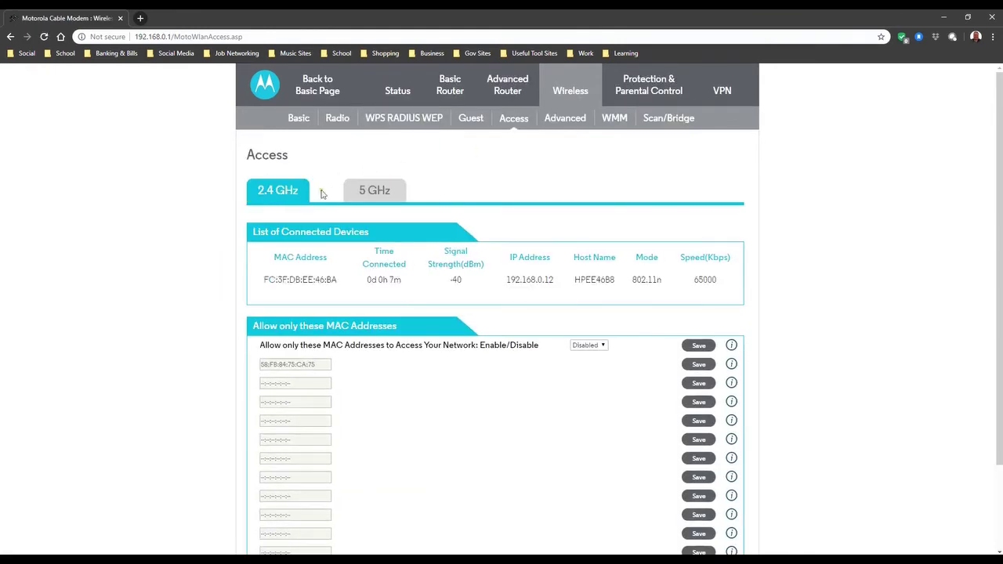
{"action": "left_click", "coordinate": [373, 191]}
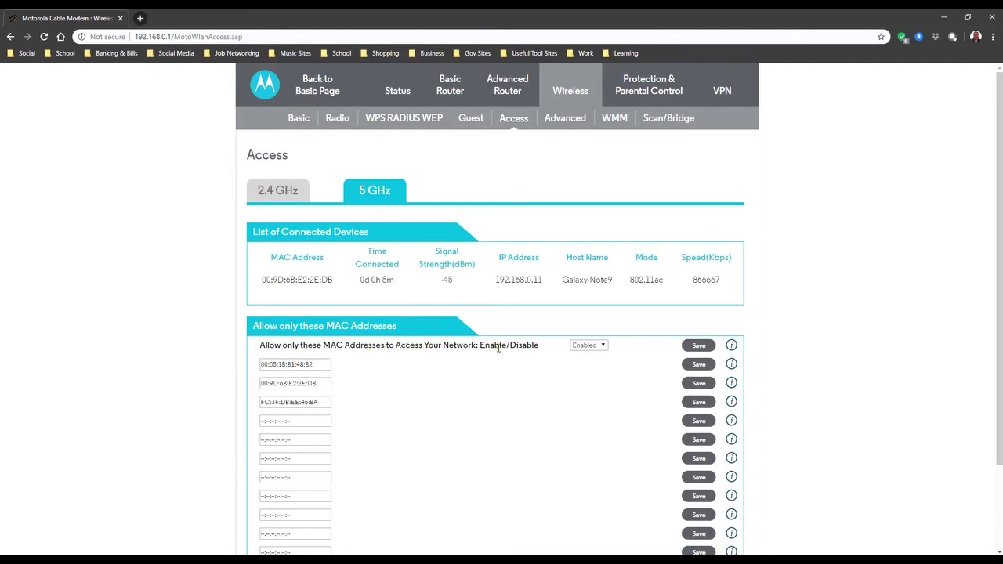
Step: Keep the 5 GHz allow-list Enabled, clear the phone's MAC from the second entry, and save
{"action": "left_click", "coordinate": [603, 346]}
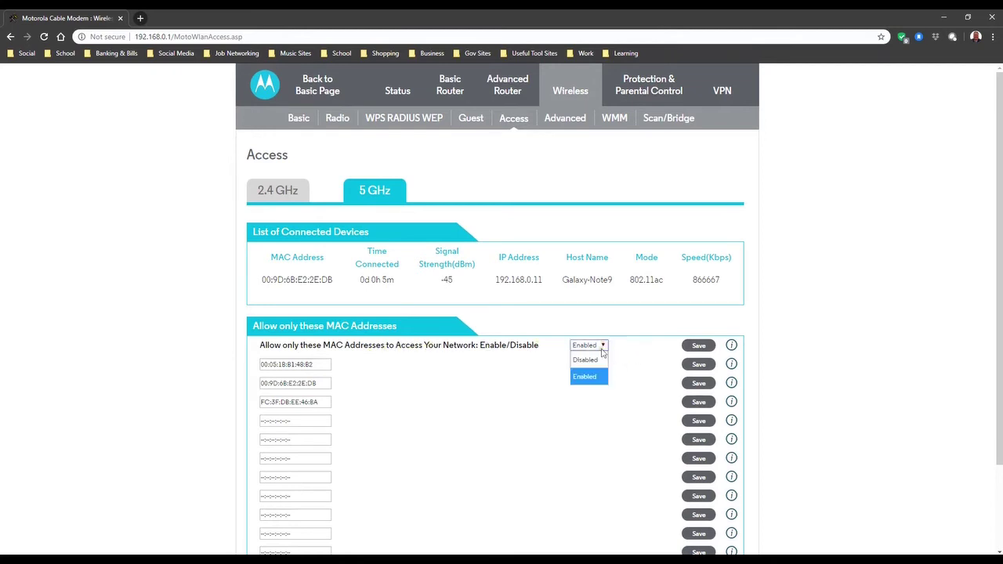
{"action": "left_click", "coordinate": [531, 358]}
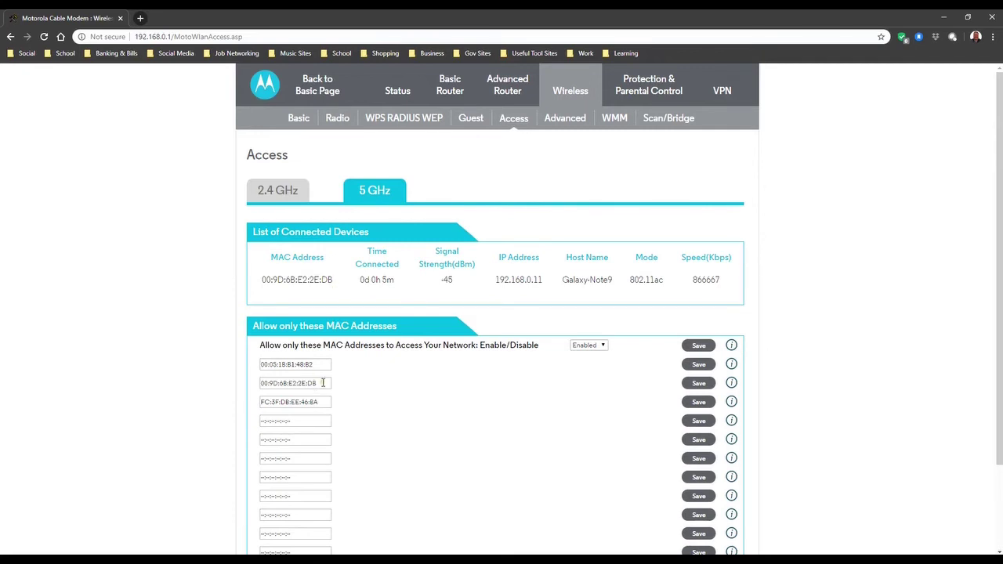
{"action": "left_click_drag", "start_coordinate": [323, 383], "coordinate": [257, 376]}
{"action": "key", "text": "ctrl+c"}
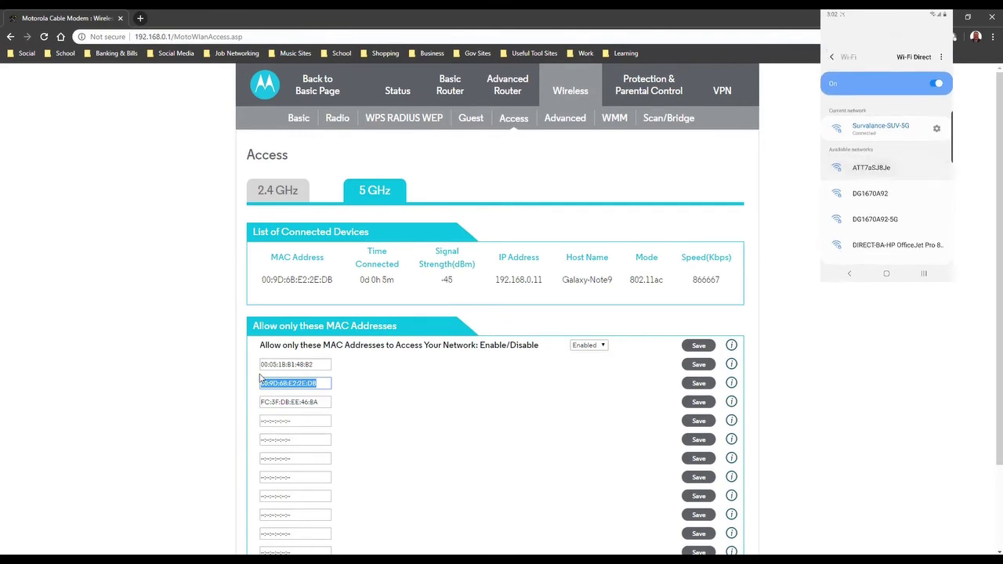
{"action": "key", "text": "BackSpace"}
{"action": "left_click", "coordinate": [364, 384]}
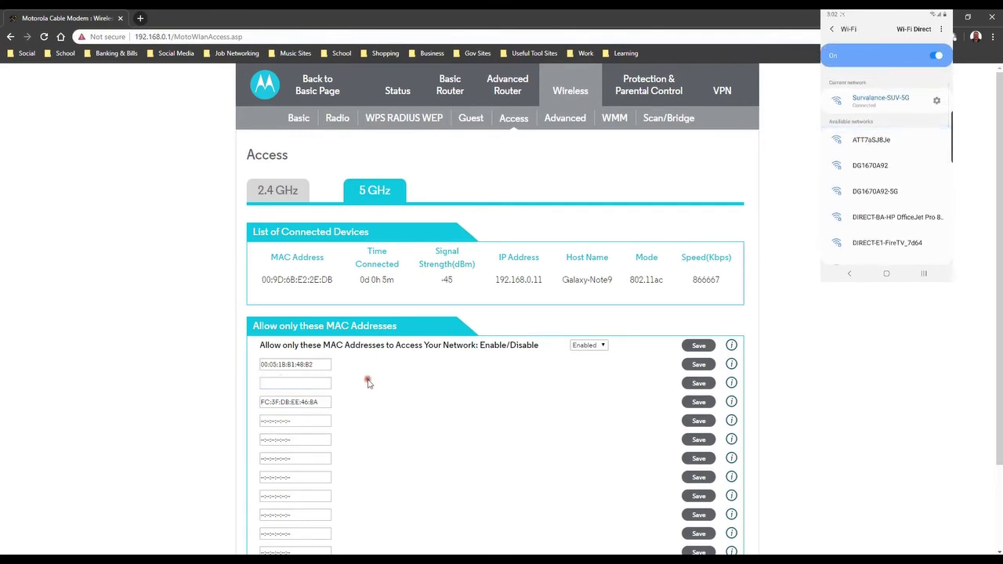
{"action": "left_click", "coordinate": [696, 385]}
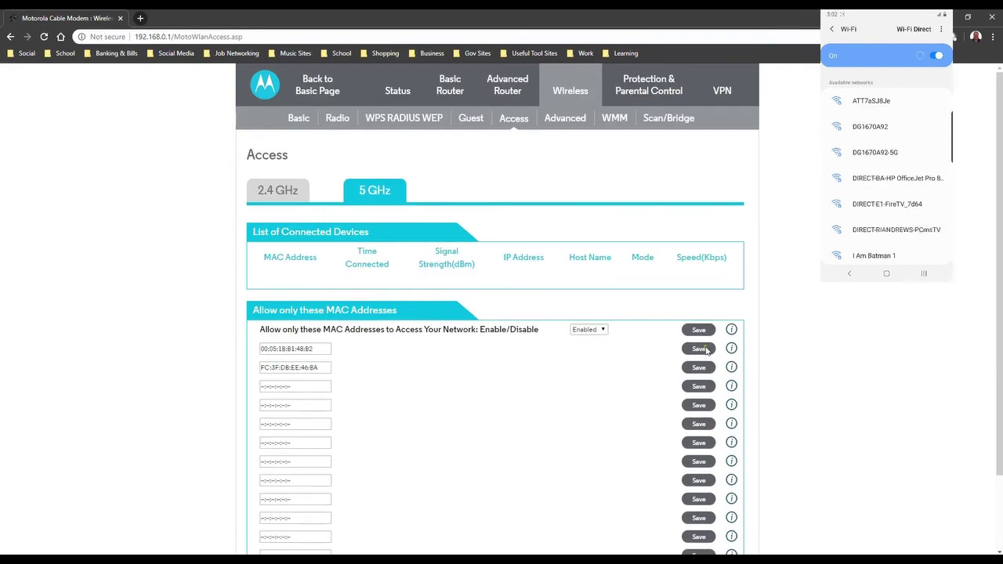
{"action": "left_click", "coordinate": [705, 330]}
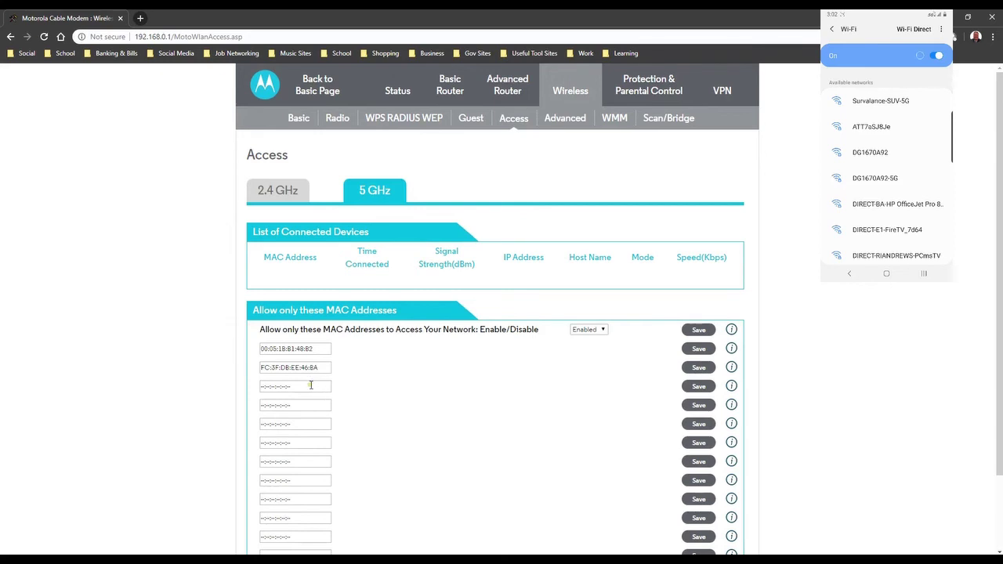
{"action": "left_click_drag", "start_coordinate": [309, 387], "coordinate": [253, 385]}
Step: Paste 00:9D:6B:E2:2E:DB into the third entry and save the 5 GHz allow-list
{"action": "key", "text": "ctrl+v"}
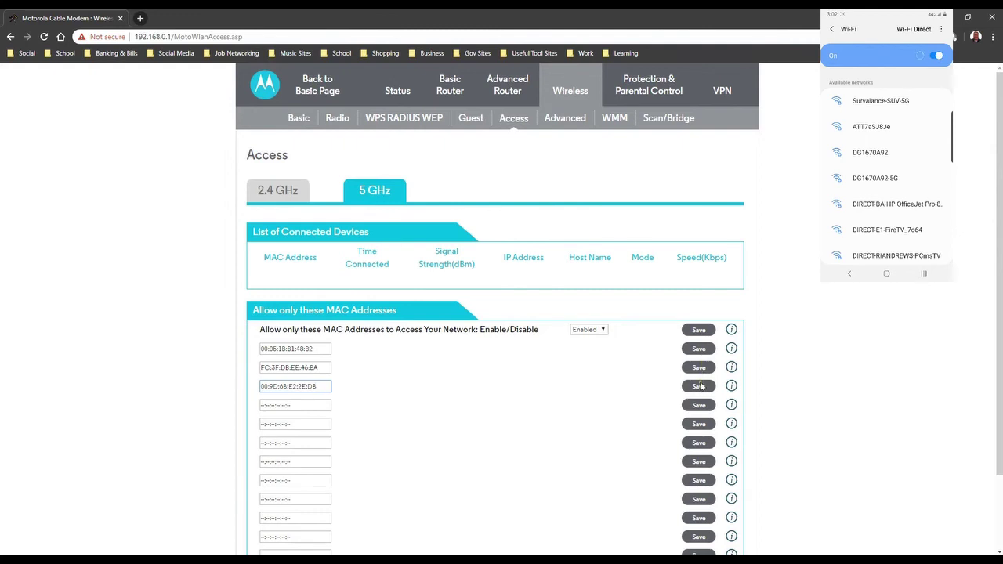
{"action": "left_click", "coordinate": [700, 386]}
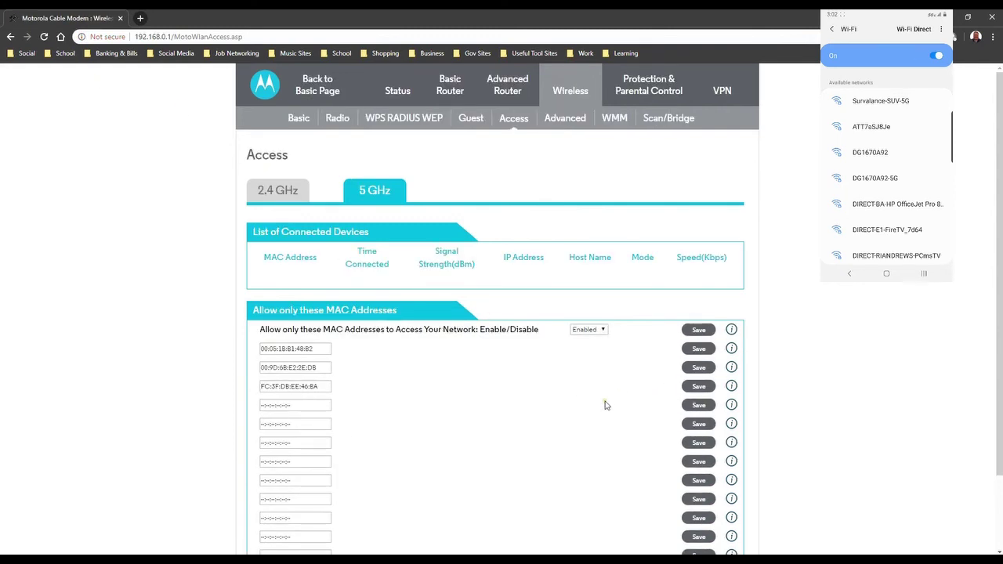
{"action": "left_click", "coordinate": [698, 330]}
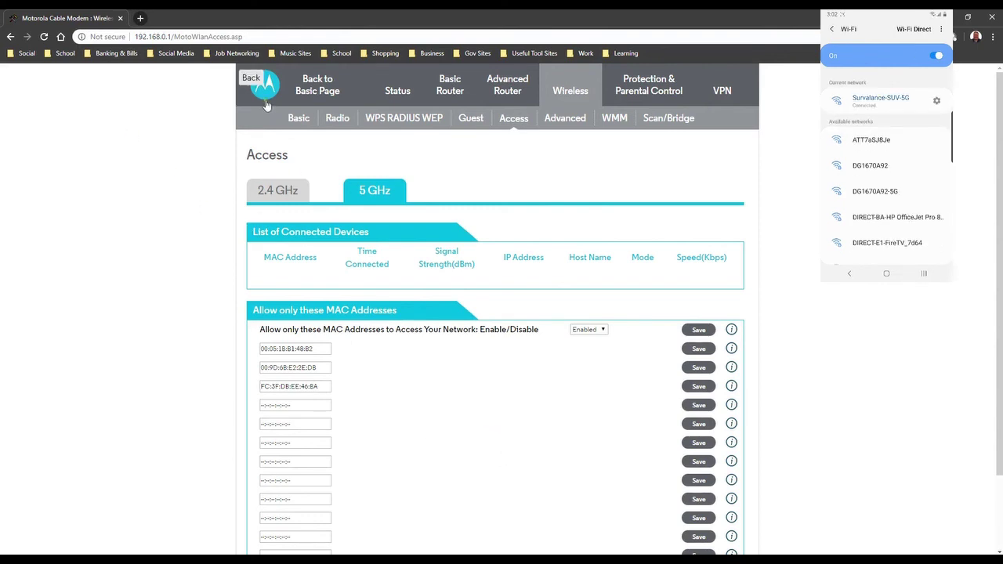
Step: Open Advanced Router > MAC Filtering and select its MAC Address field
{"action": "left_click", "coordinate": [282, 136]}
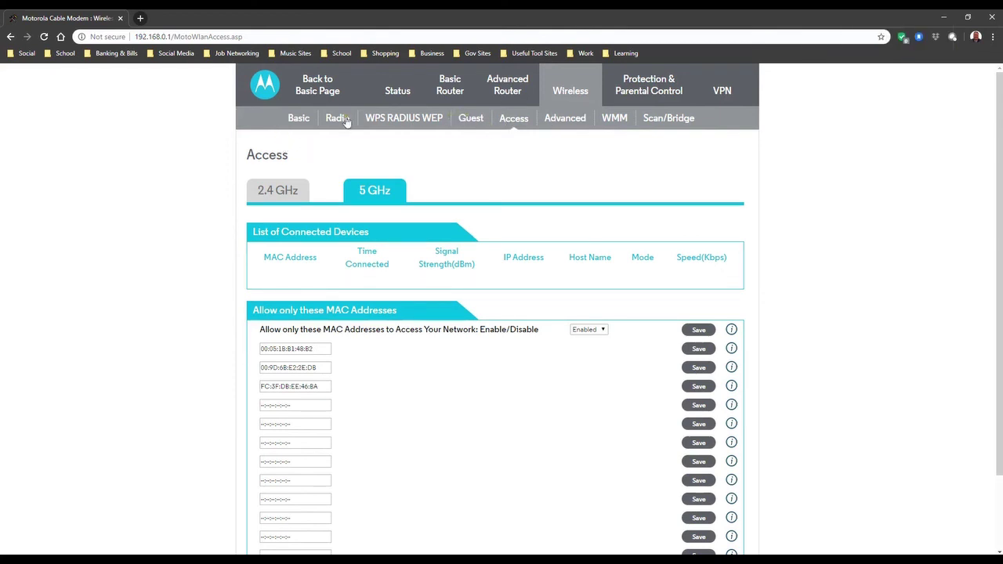
{"action": "mouse_move", "coordinate": [504, 100]}
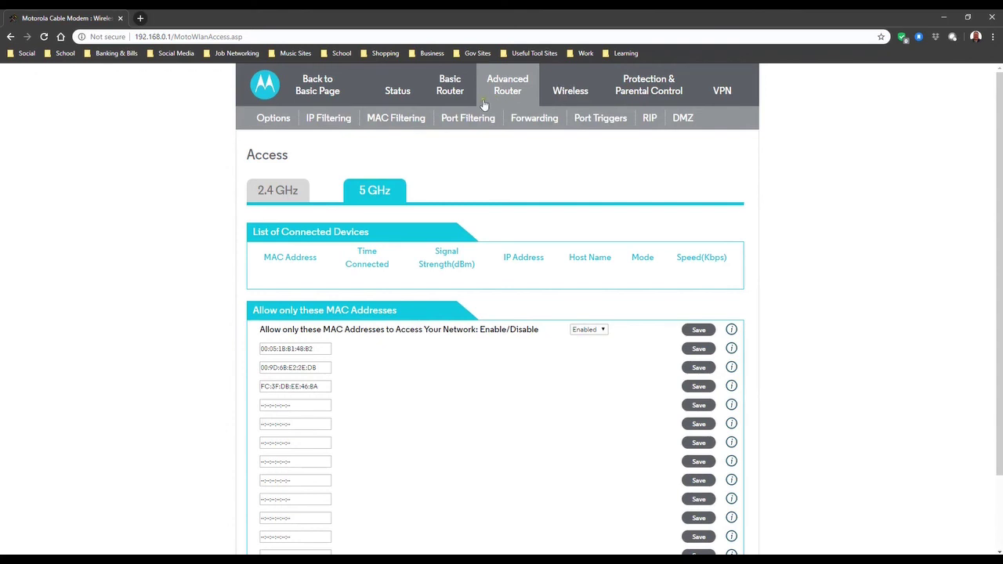
{"action": "left_click", "coordinate": [400, 121]}
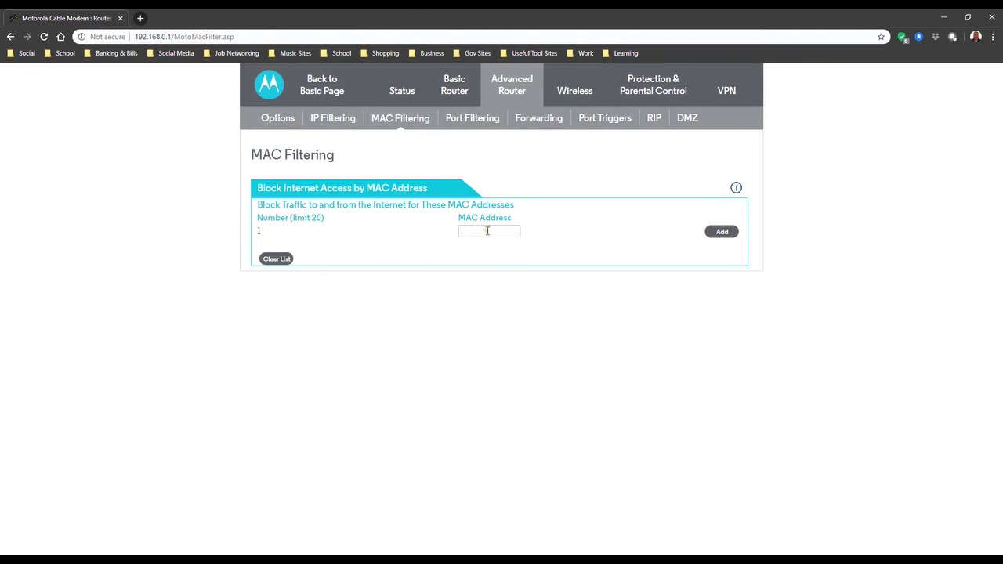
{"action": "left_click", "coordinate": [486, 231]}
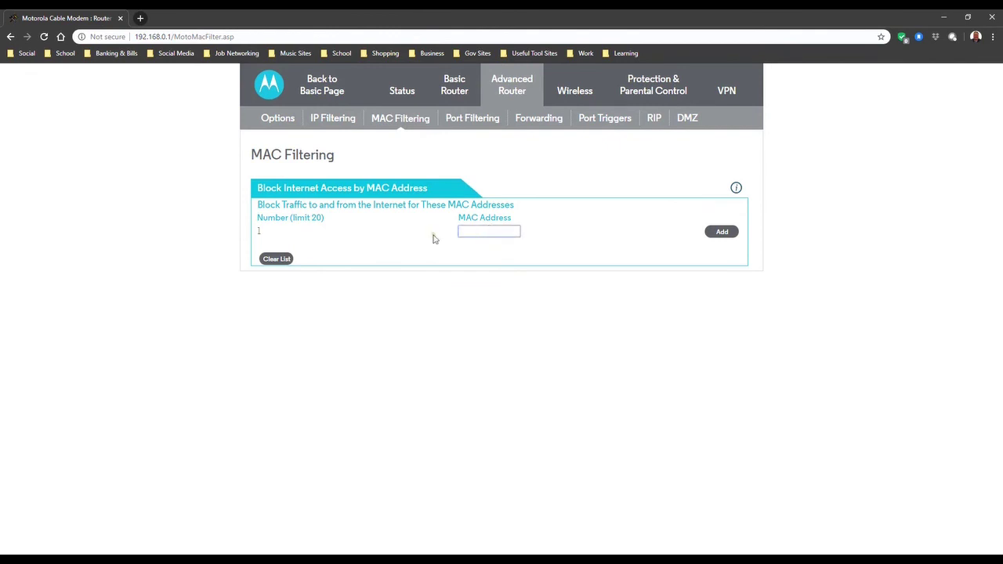